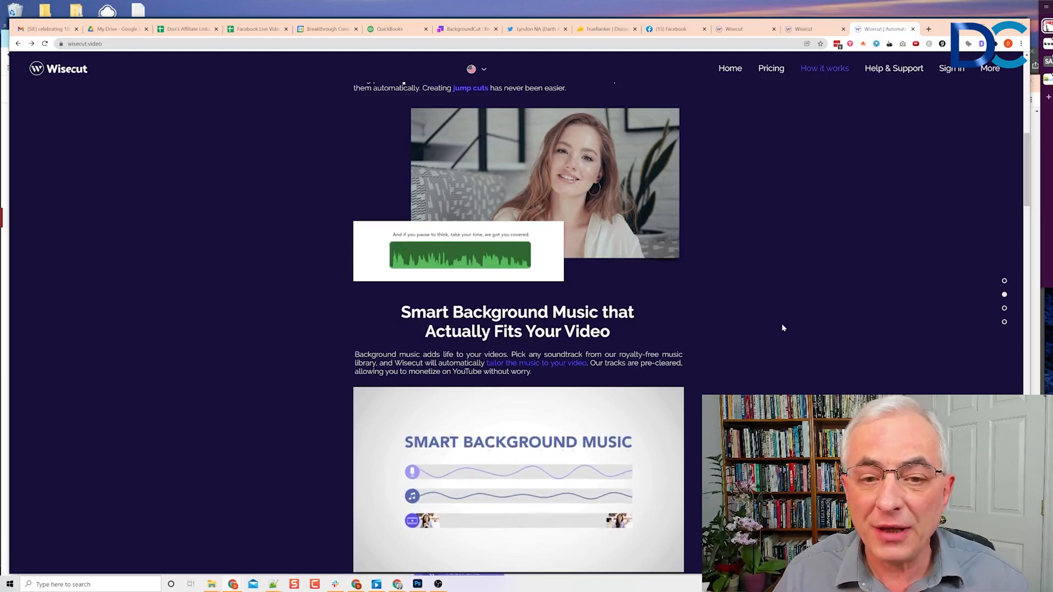
Examine the Wisecut feature descriptions from Smart Background Music through Auto Caps, Subtitles Auto Translation, Storyboard-Based Video Editing, Automatic Audio Ducking and Auto Punch In/Out.
scroll(782, 328, "down", 2)
scroll(783, 330, "down", 6)
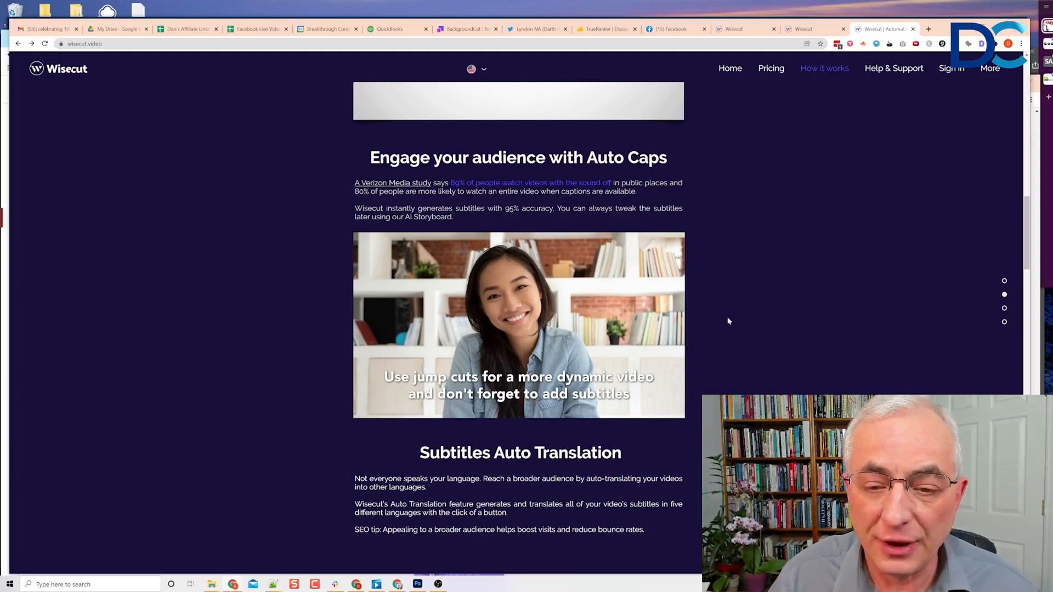
scroll(719, 326, "down", 8)
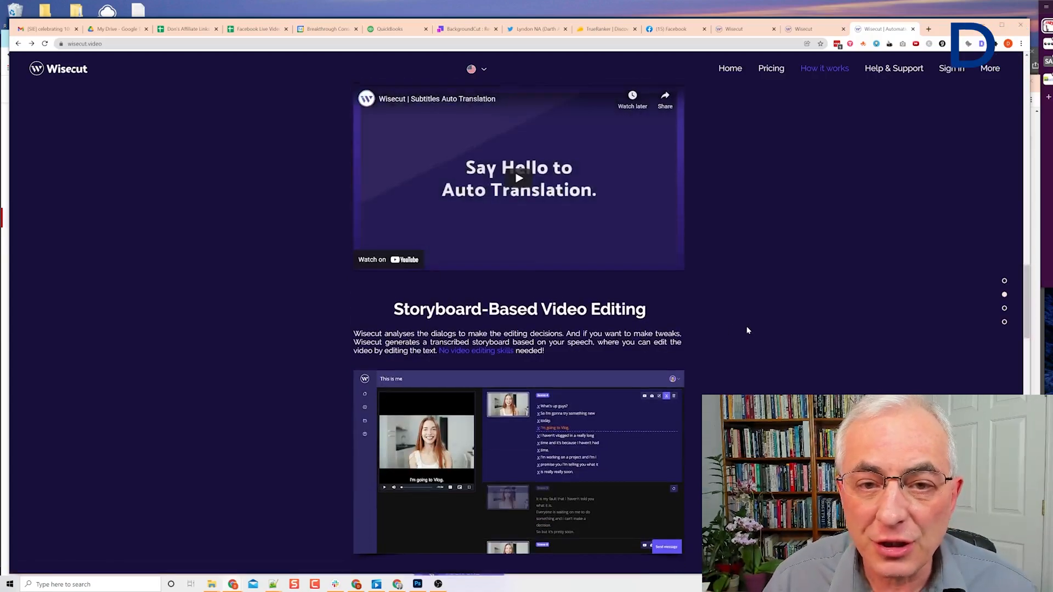
scroll(735, 330, "up", 1)
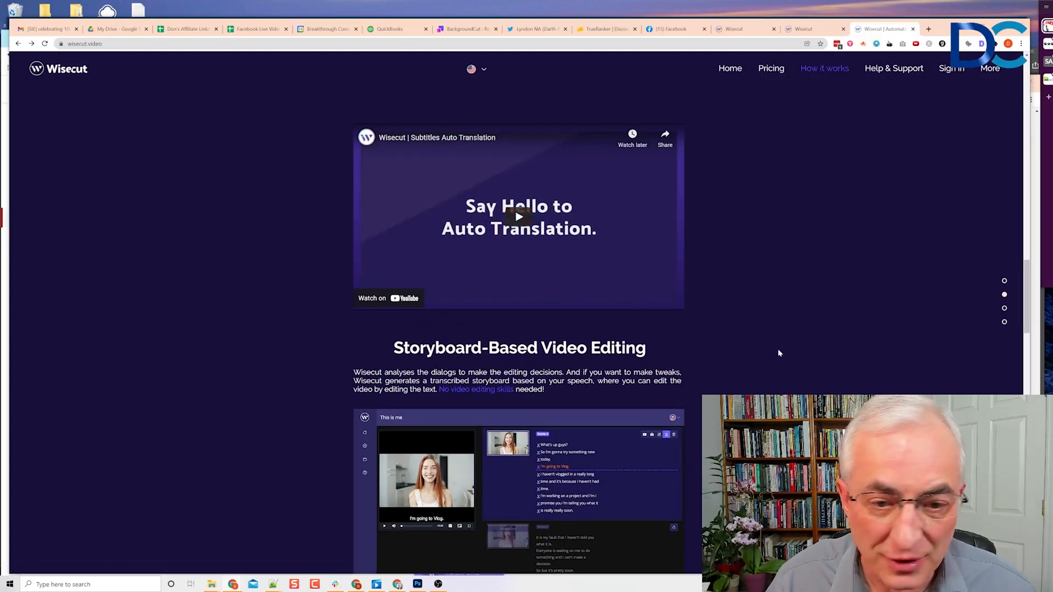
scroll(778, 350, "down", 4)
scroll(771, 359, "down", 1)
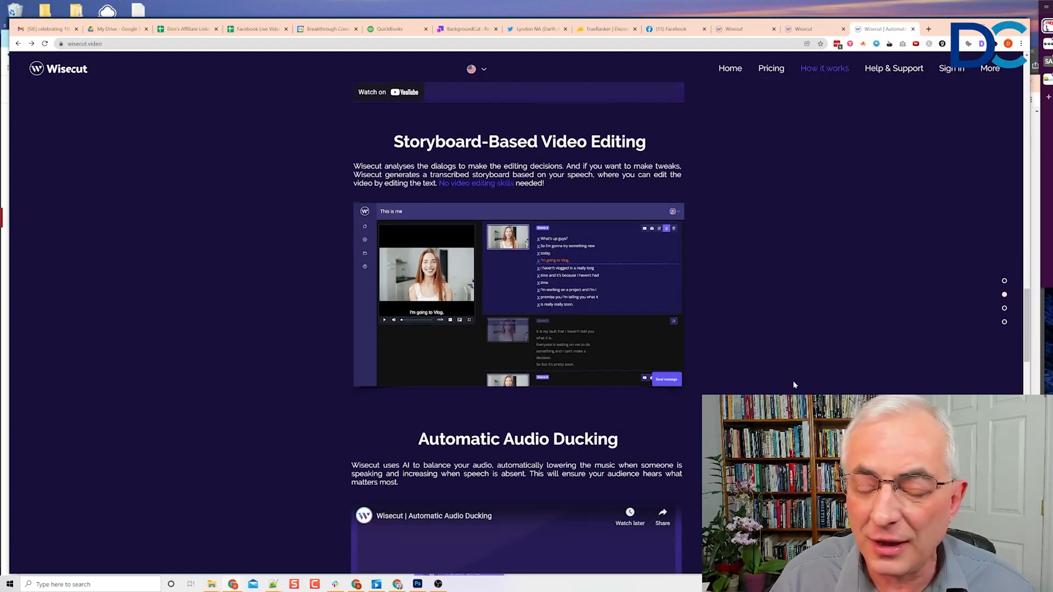
scroll(795, 382, "down", 5)
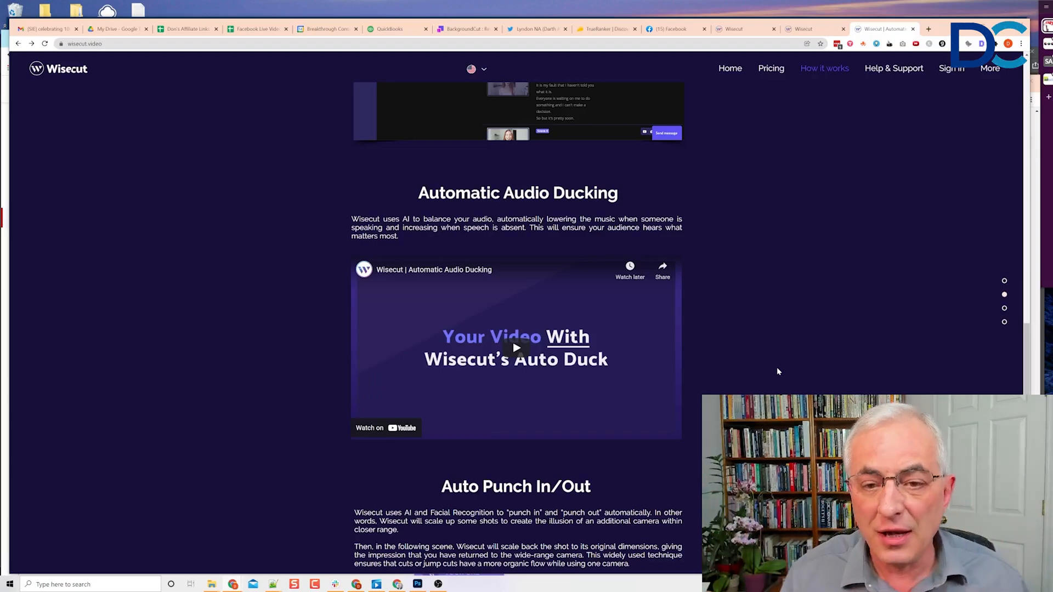
scroll(785, 375, "down", 2)
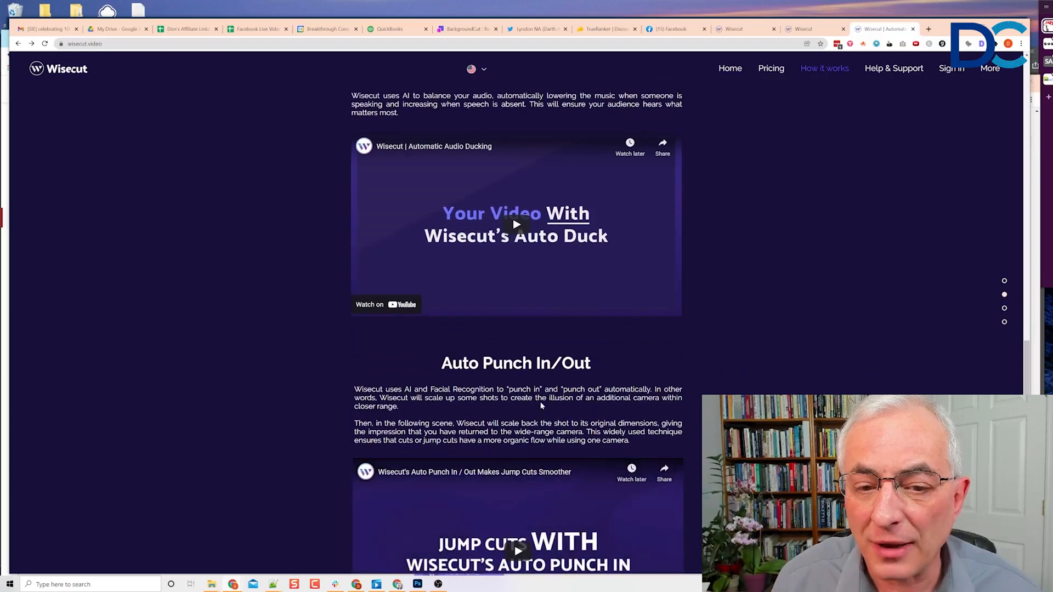
scroll(530, 229, "up", 2)
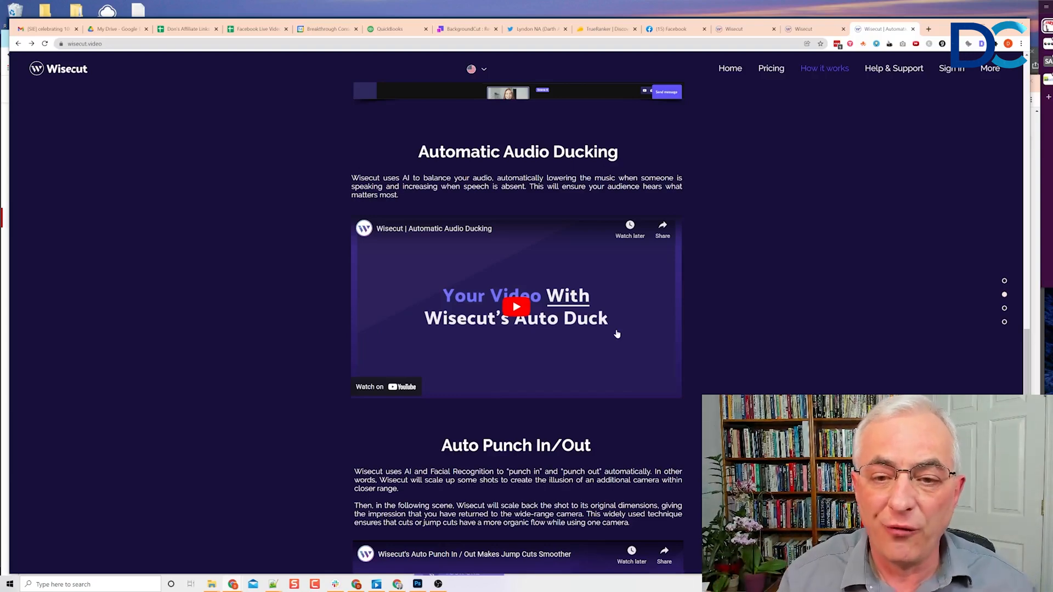
scroll(761, 357, "down", 6)
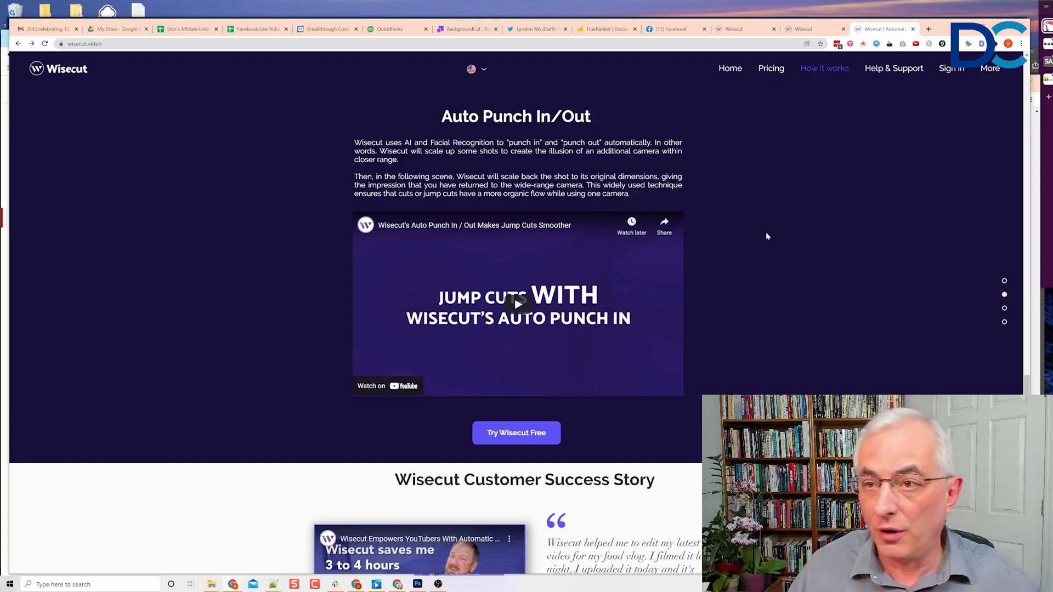
Open the PromotingYourWork project's storyboard and examine the kept and removed clips with their transcripts in scenes 1 to 7.
left_click(735, 31)
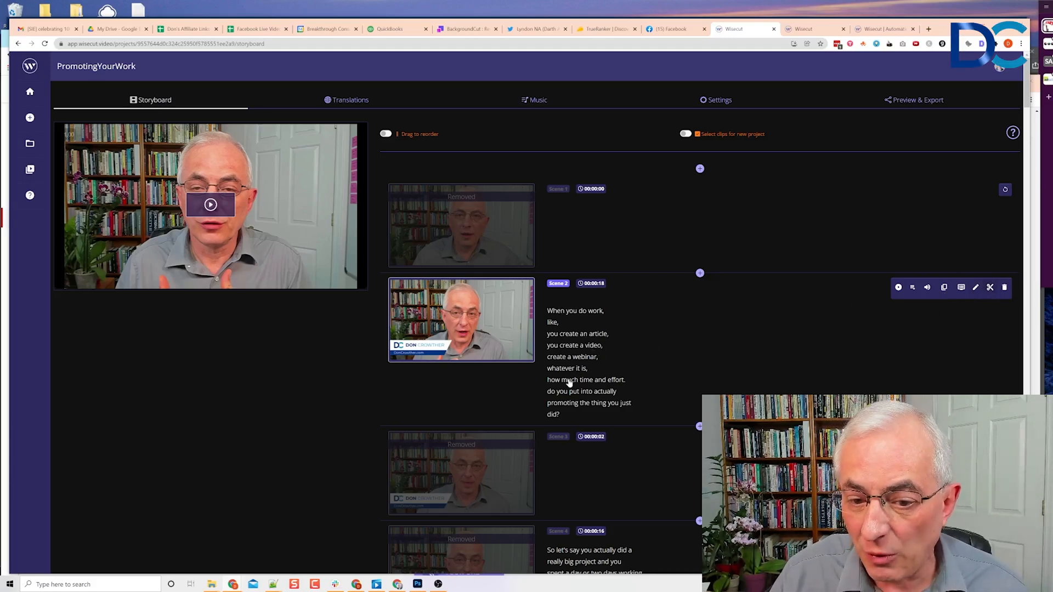
scroll(570, 384, "down", 7)
scroll(591, 417, "up", 3)
scroll(590, 417, "up", 3)
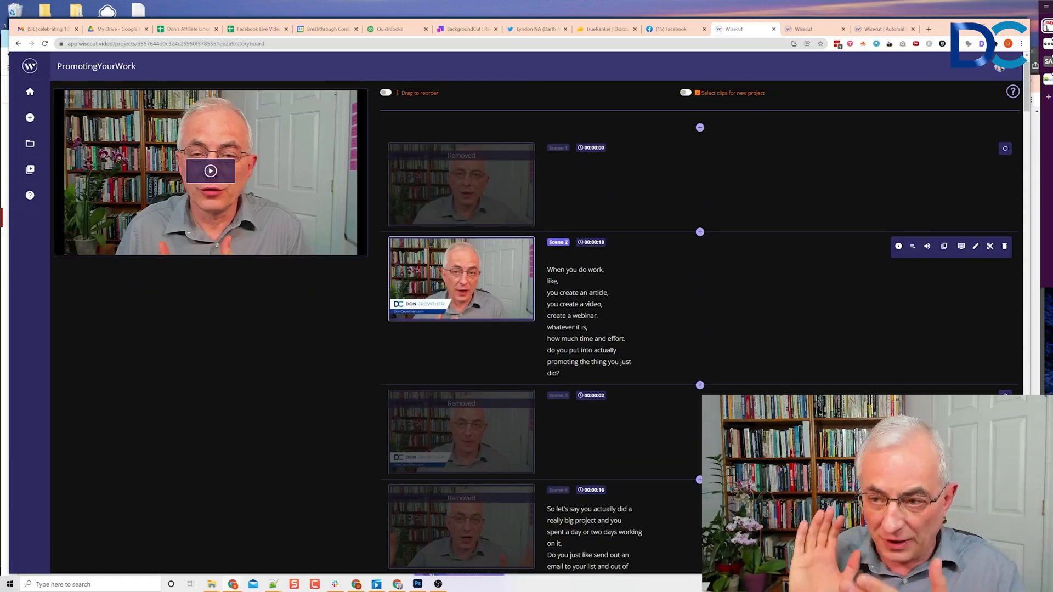
scroll(647, 406, "down", 7)
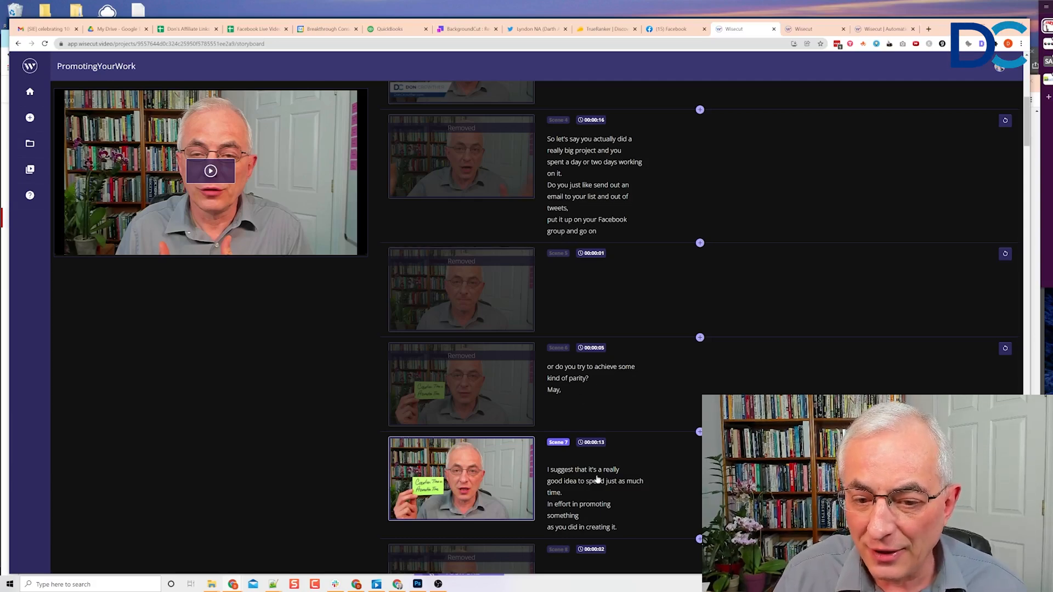
scroll(636, 315, "up", 1)
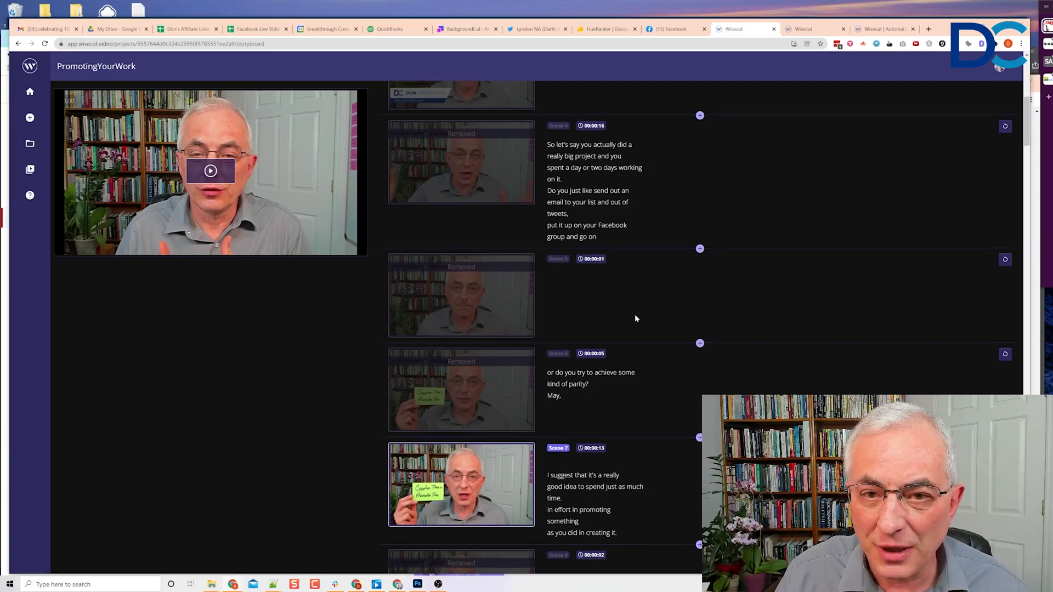
scroll(636, 330, "up", 5)
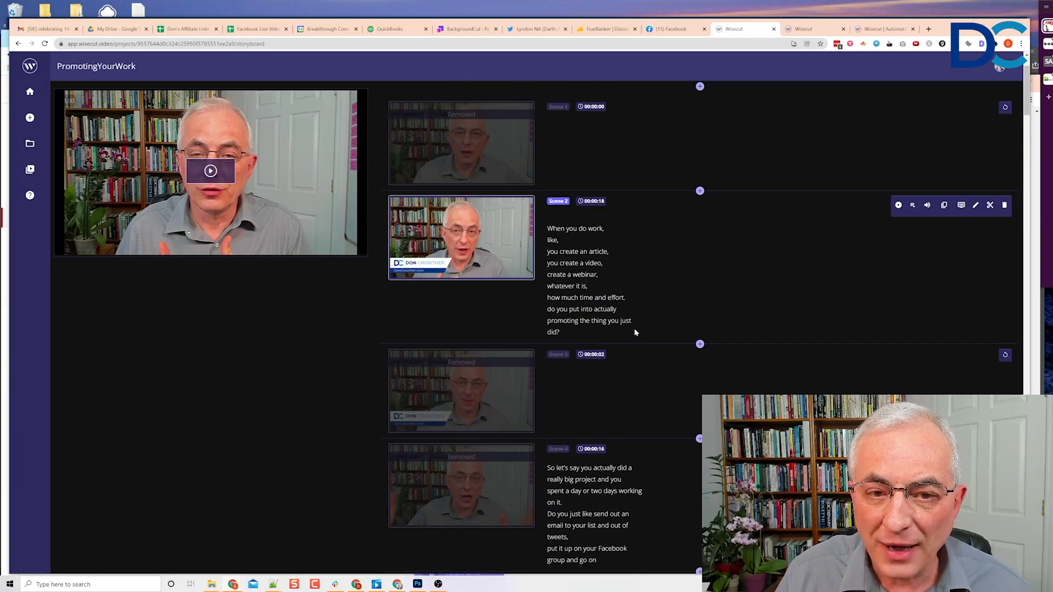
scroll(673, 332, "down", 1)
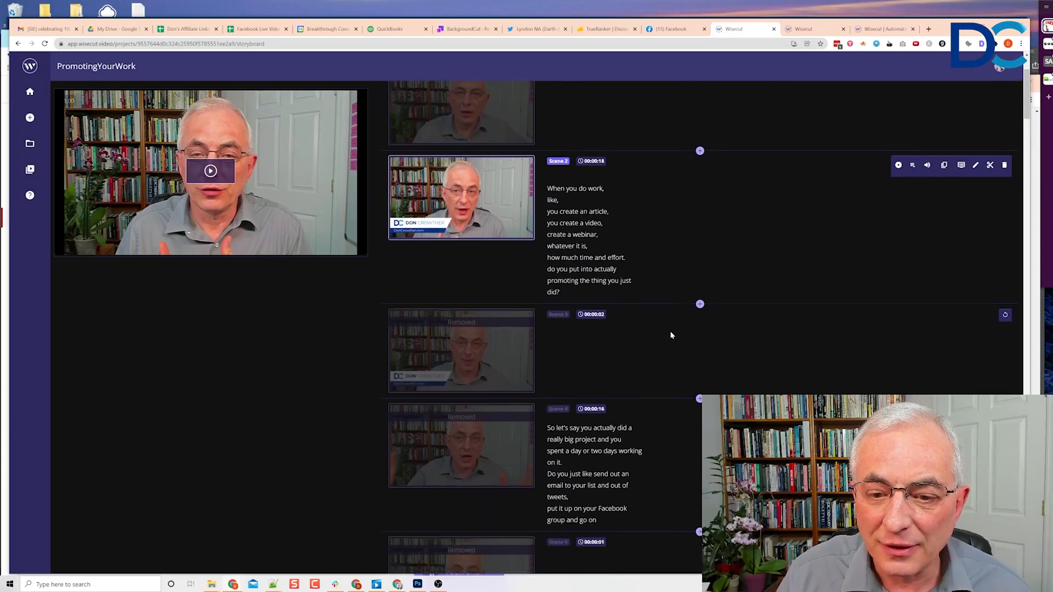
scroll(671, 335, "down", 4)
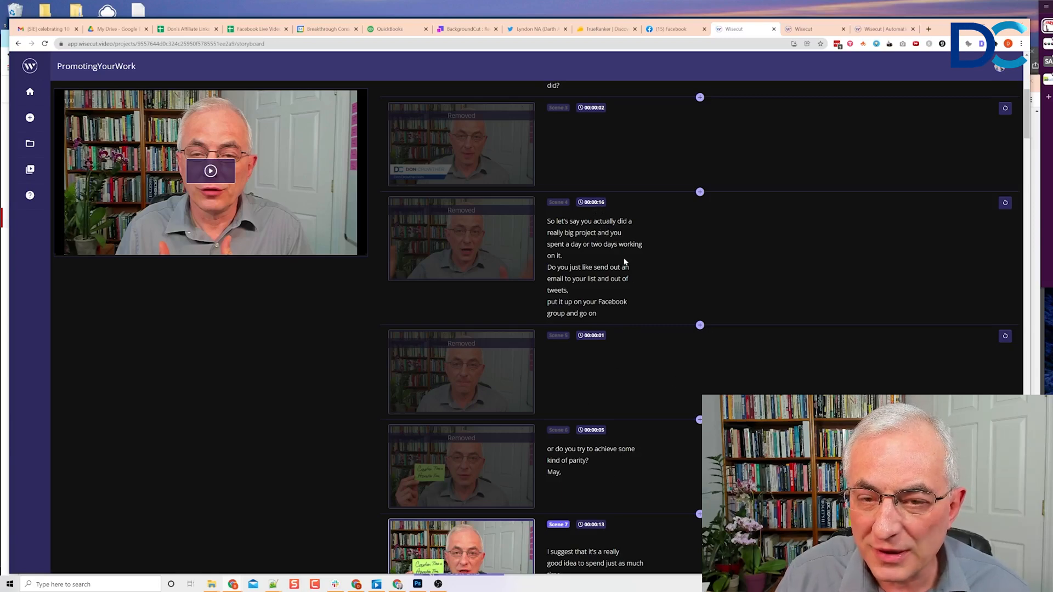
scroll(624, 262, "up", 1)
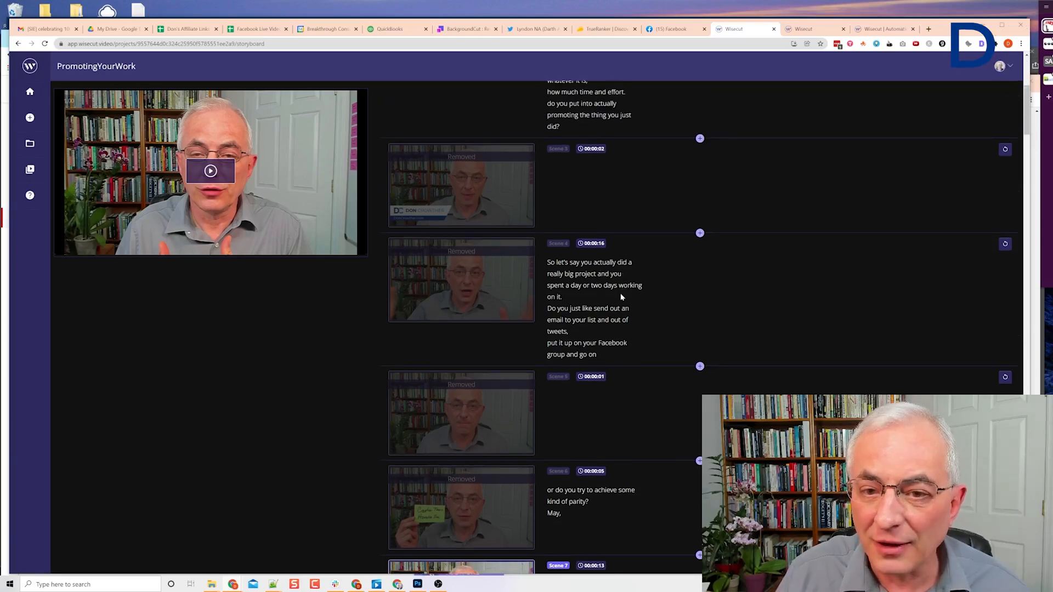
Examine the transcripts and the removed or kept status of the storyboard scenes from 7 to 19.
scroll(619, 294, "down", 8)
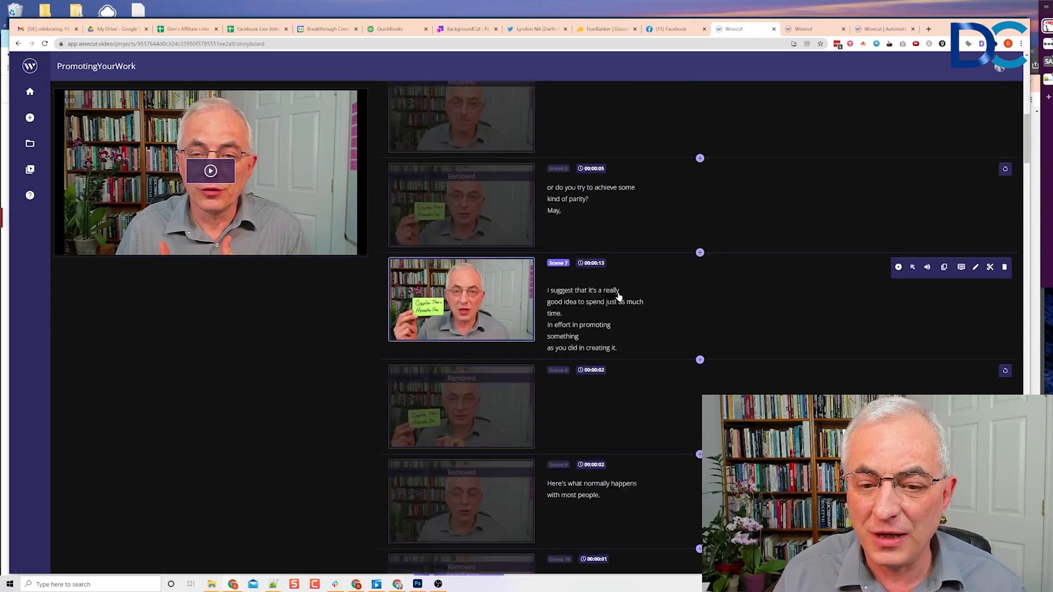
scroll(619, 297, "down", 2)
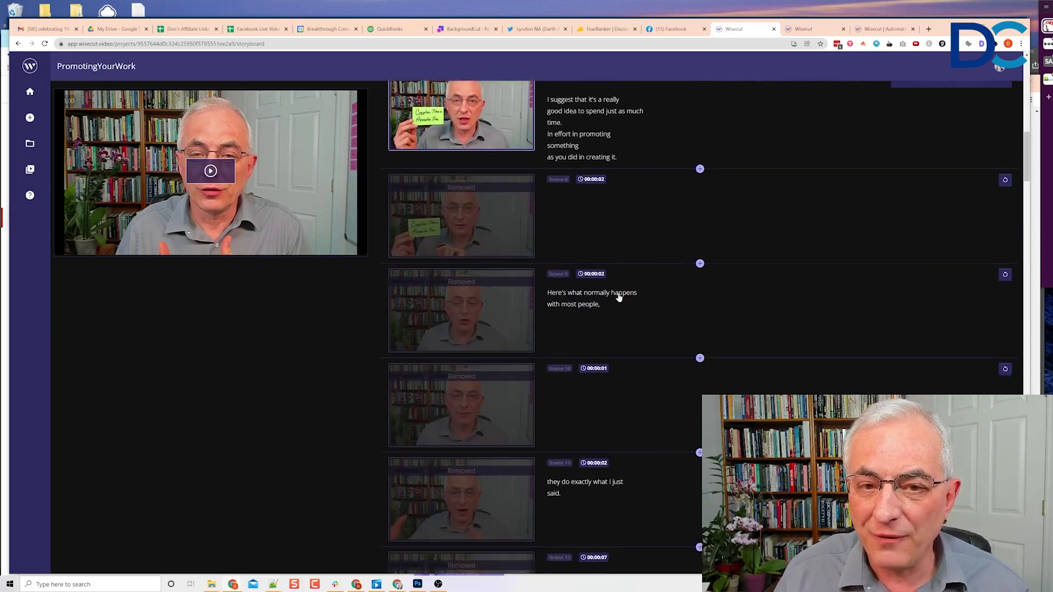
scroll(579, 486, "down", 4)
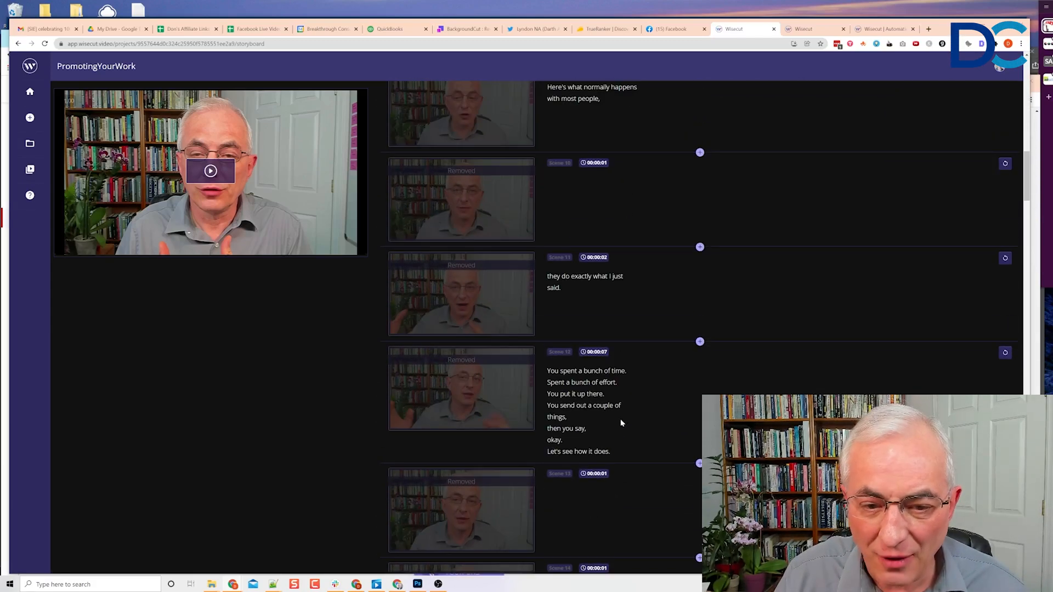
scroll(580, 392, "up", 3)
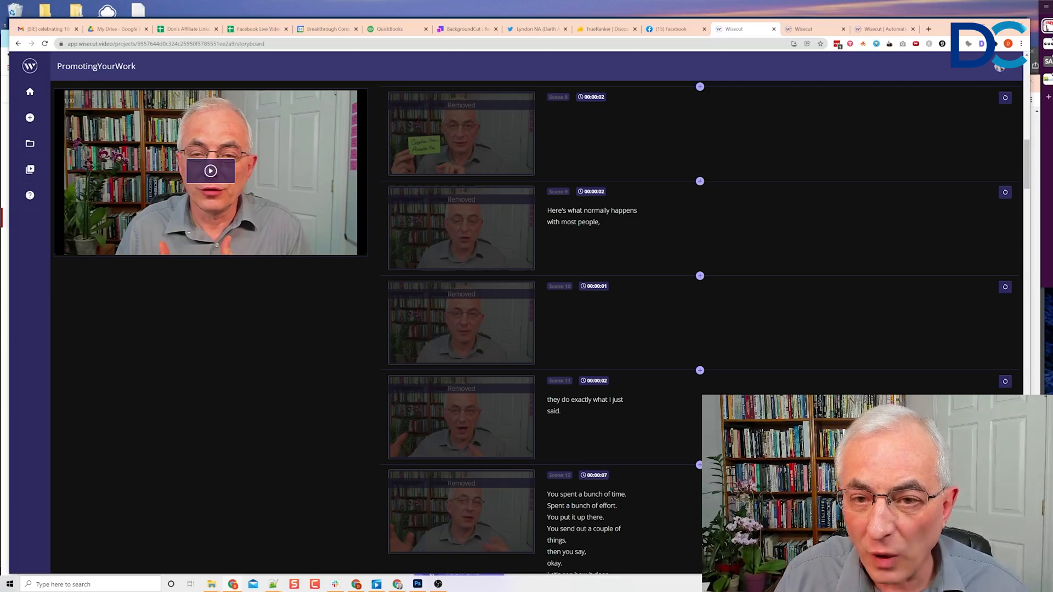
scroll(607, 331, "up", 2)
scroll(641, 402, "down", 7)
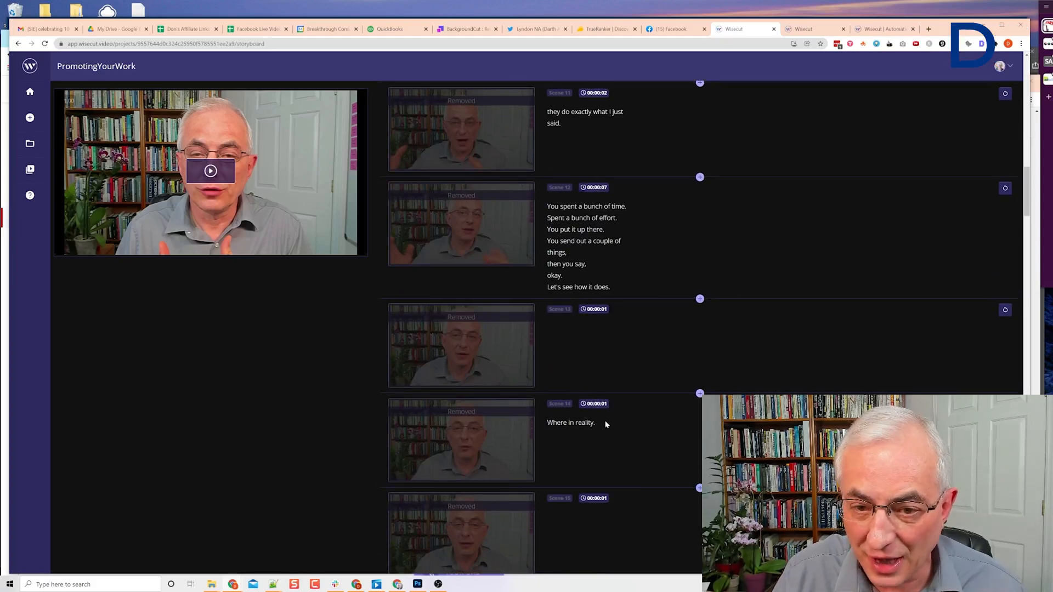
scroll(607, 424, "down", 9)
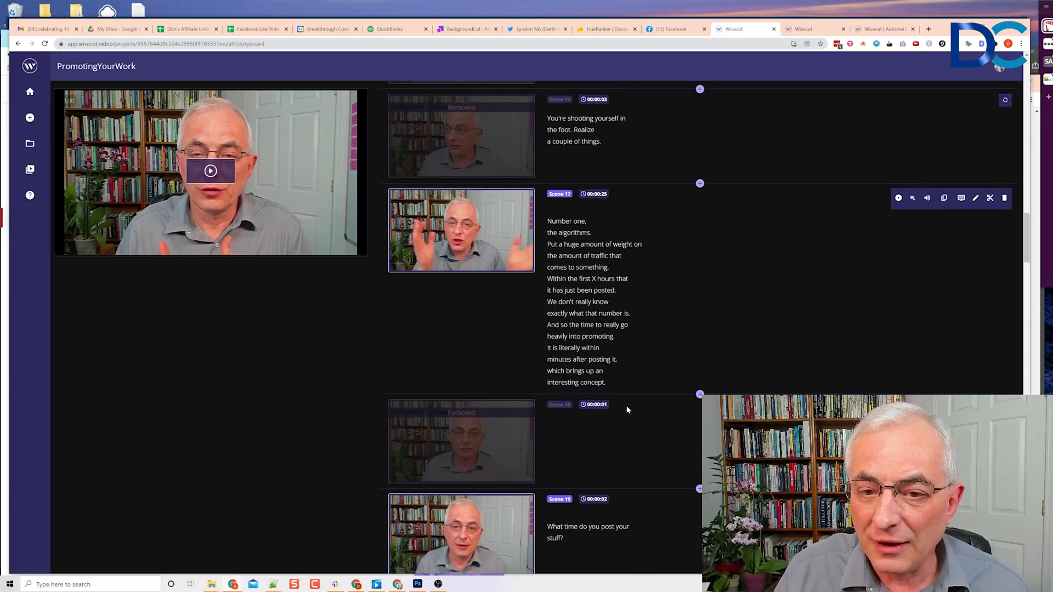
scroll(628, 410, "up", 3)
scroll(629, 411, "down", 2)
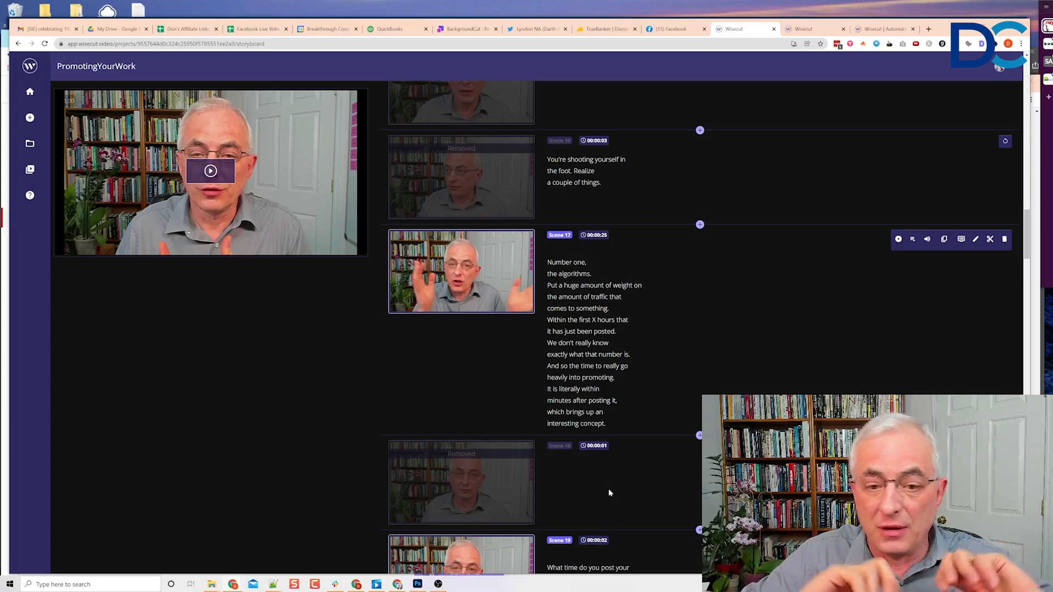
scroll(676, 441, "down", 1)
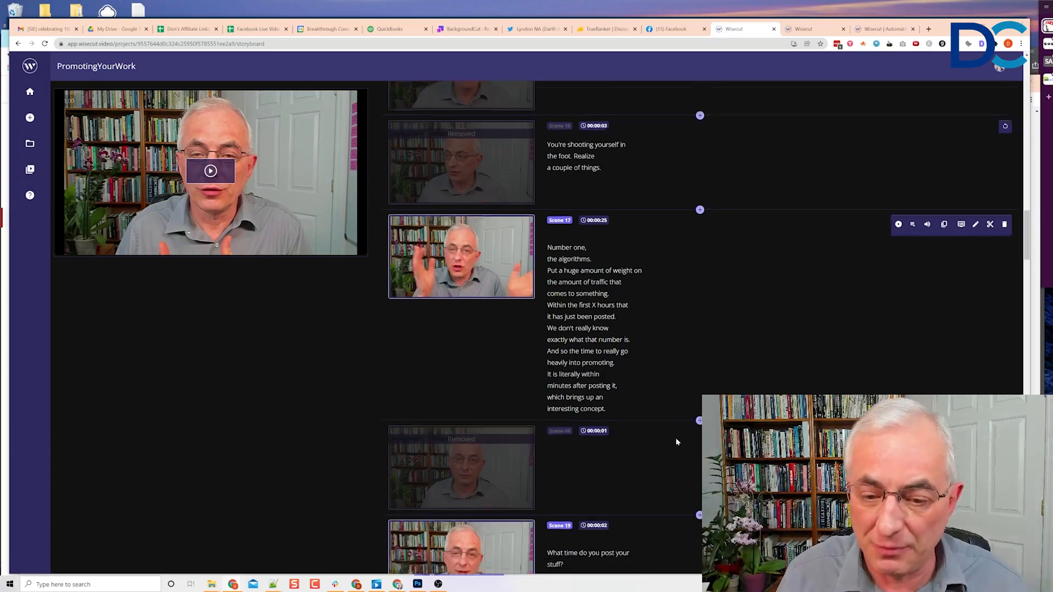
Skim the remaining storyboard scenes through the final scene 44 and return to the beginning of the storyboard.
scroll(677, 442, "down", 20)
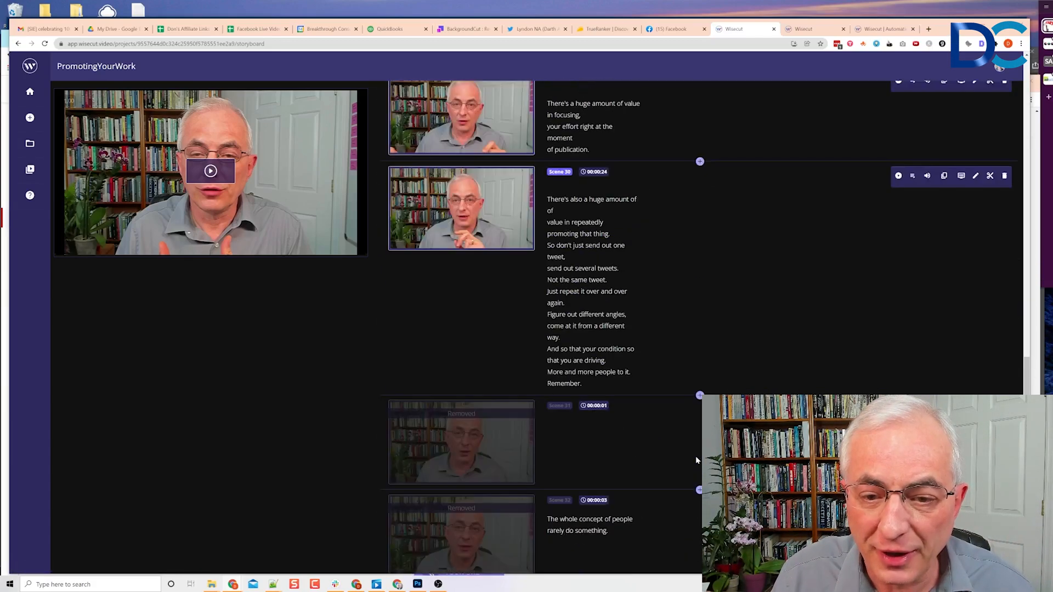
scroll(695, 460, "down", 20)
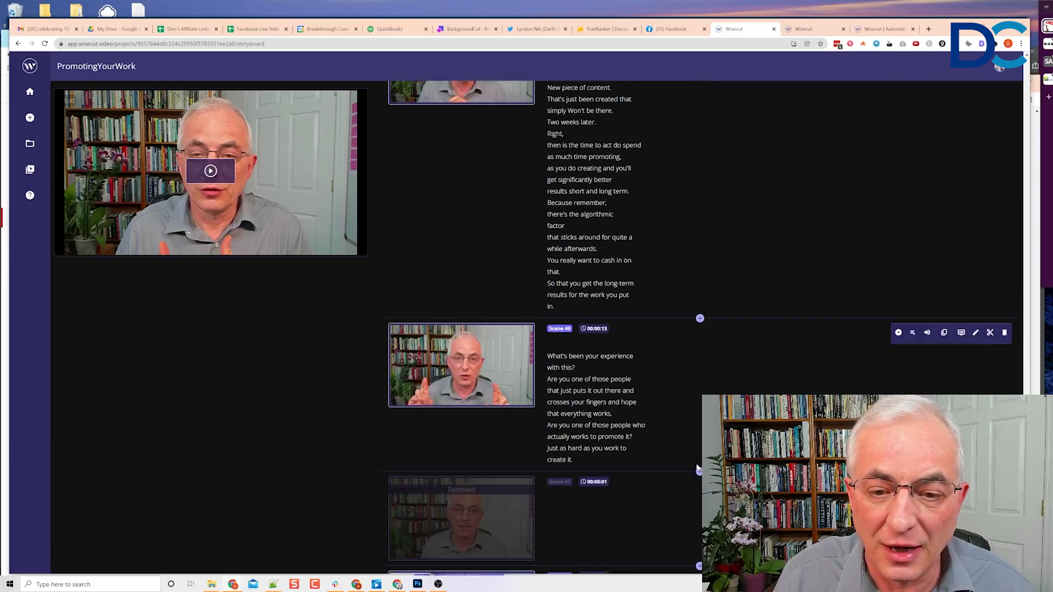
scroll(697, 468, "down", 10)
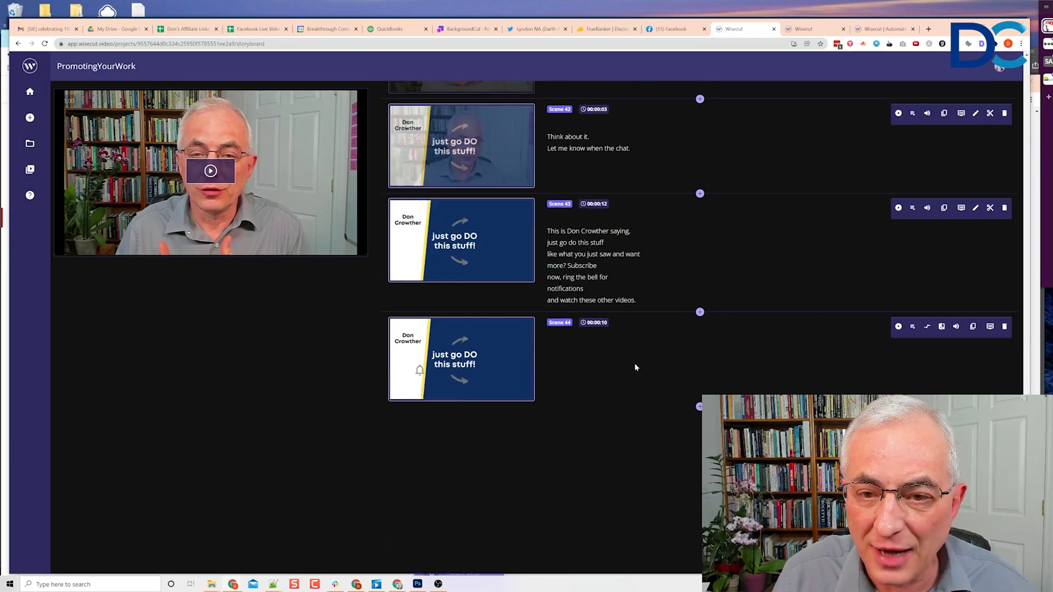
scroll(683, 330, "up", 15)
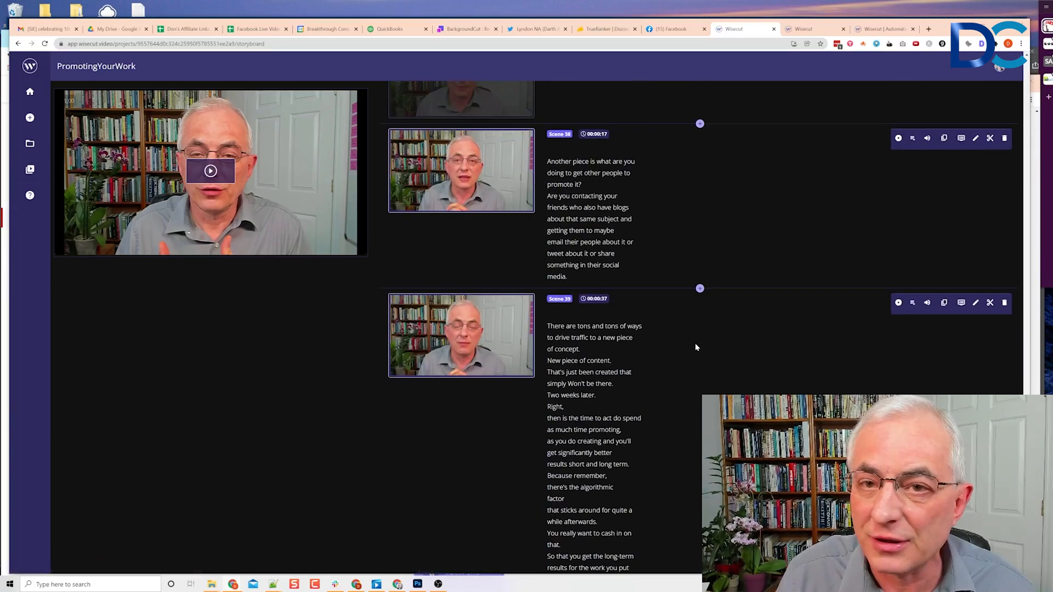
scroll(696, 345, "up", 15)
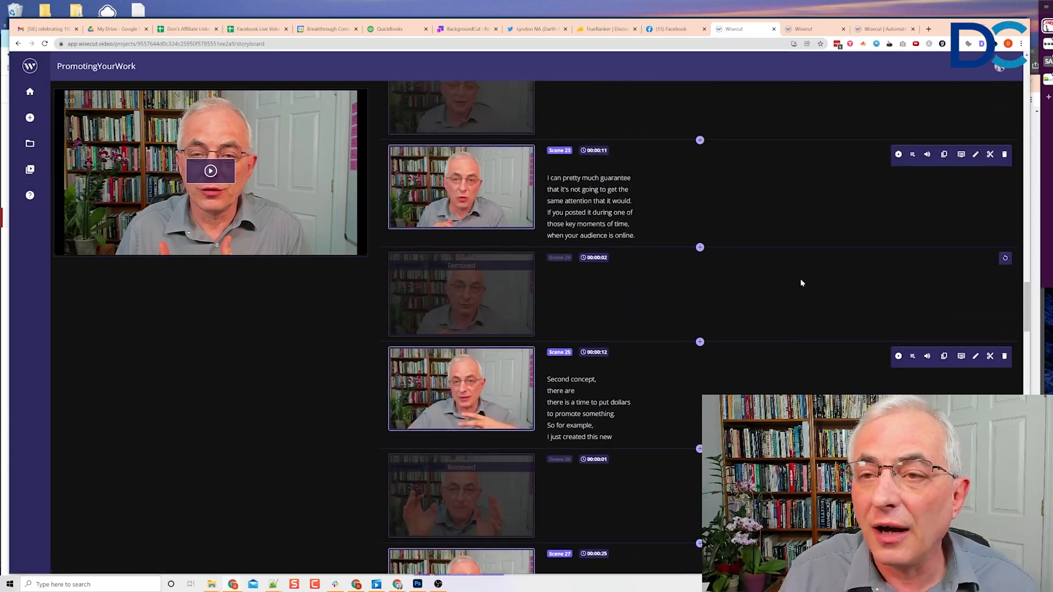
scroll(803, 258, "up", 20)
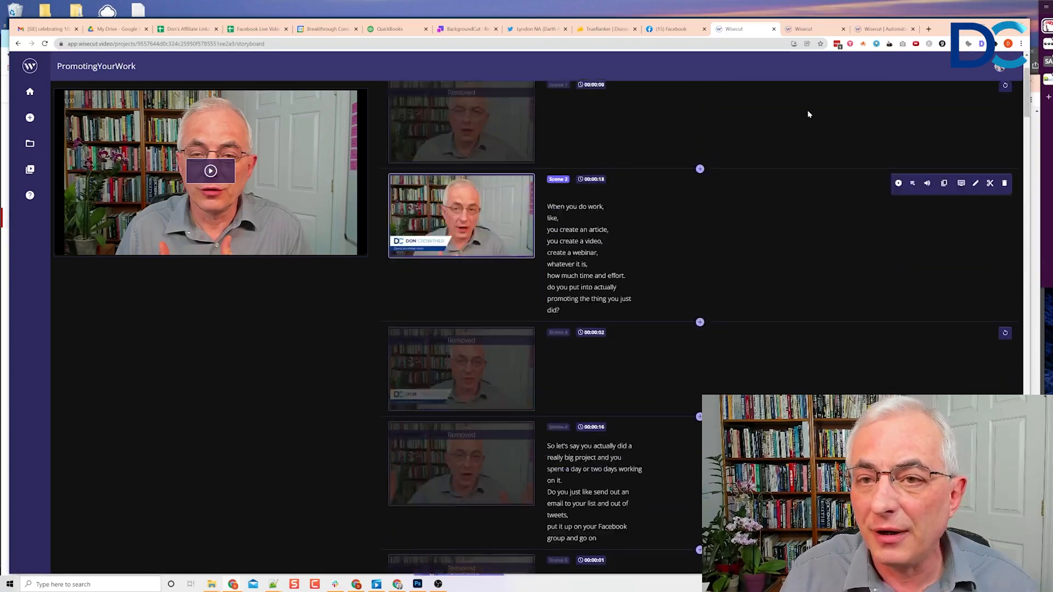
scroll(807, 114, "up", 3)
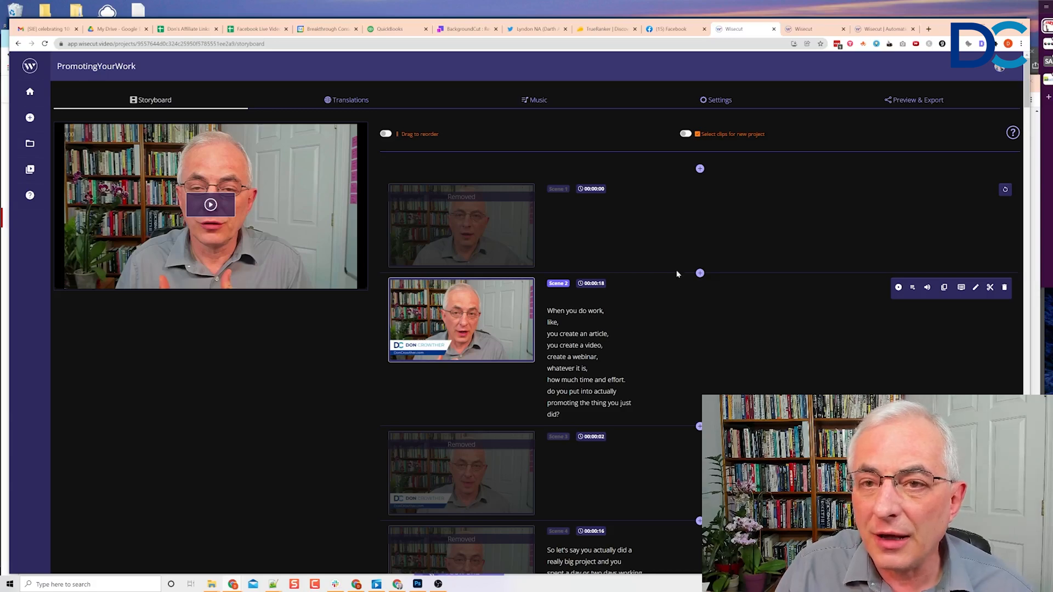
Review the project's settings, including the burned-in captions option, and open its preview and export page.
left_click(713, 101)
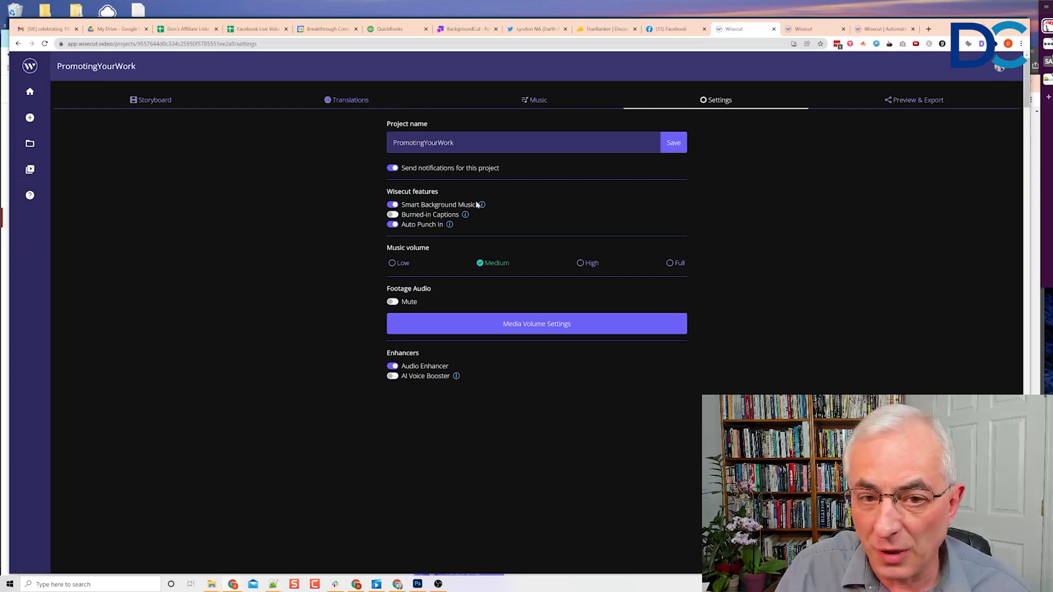
mouse_move(466, 217)
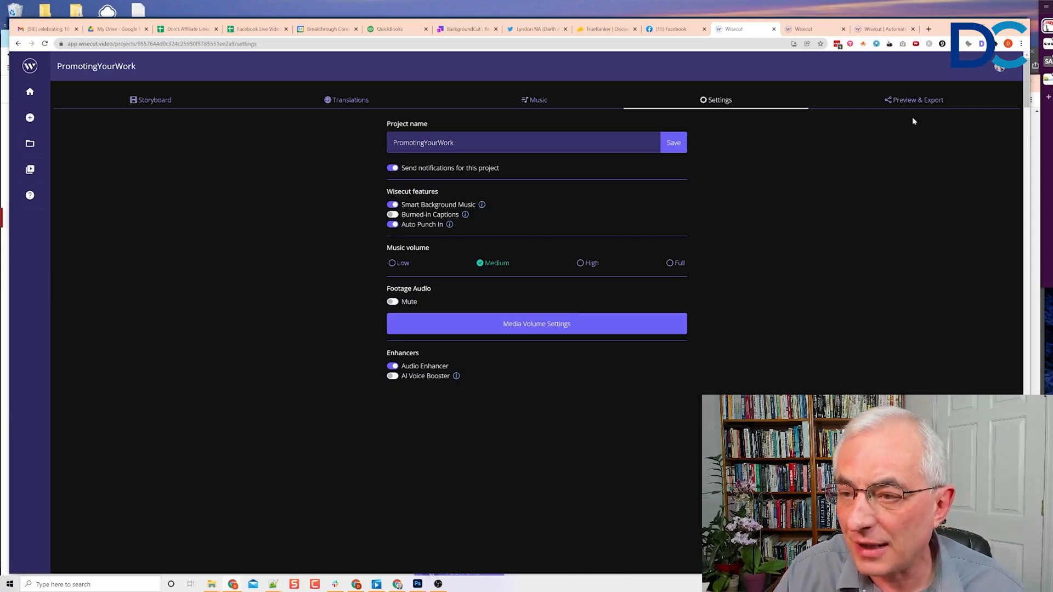
left_click(897, 104)
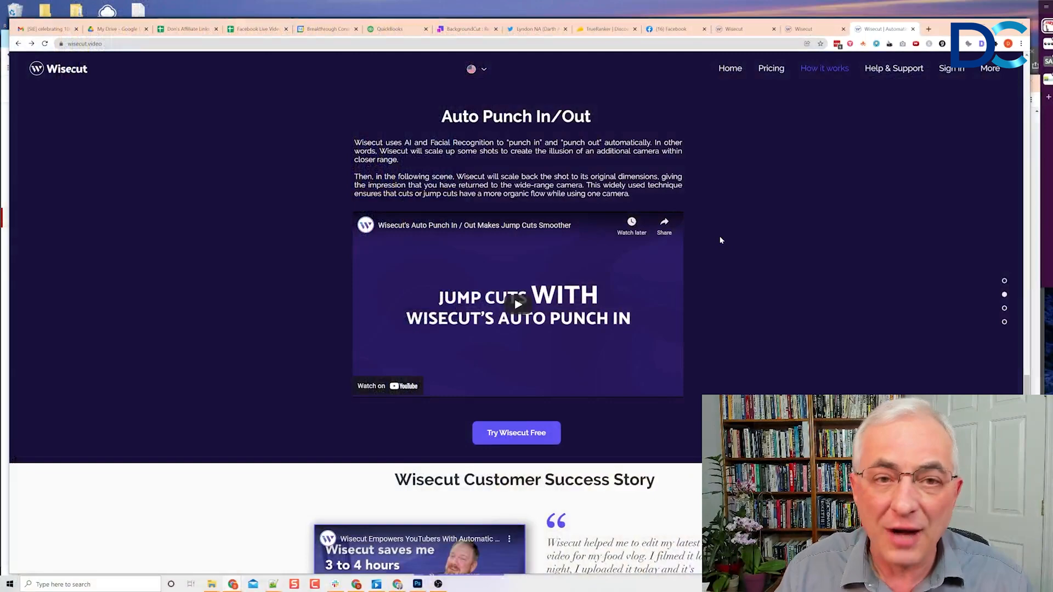
Go back through the Wisecut website's feature sections to the "Video Editing Made Wise" introduction on the home page.
scroll(721, 240, "up", 15)
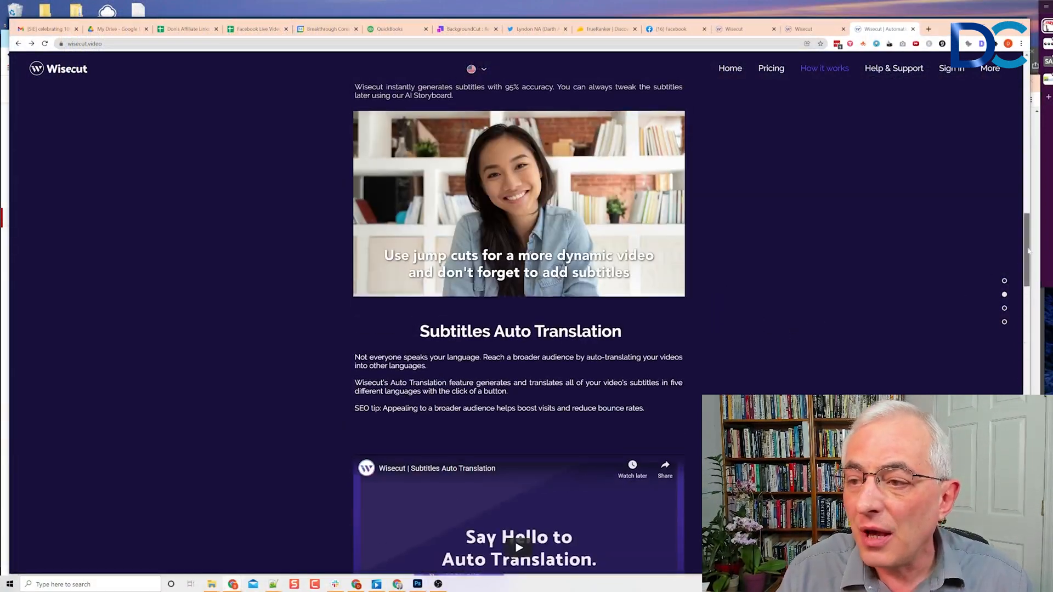
scroll(833, 227, "up", 5)
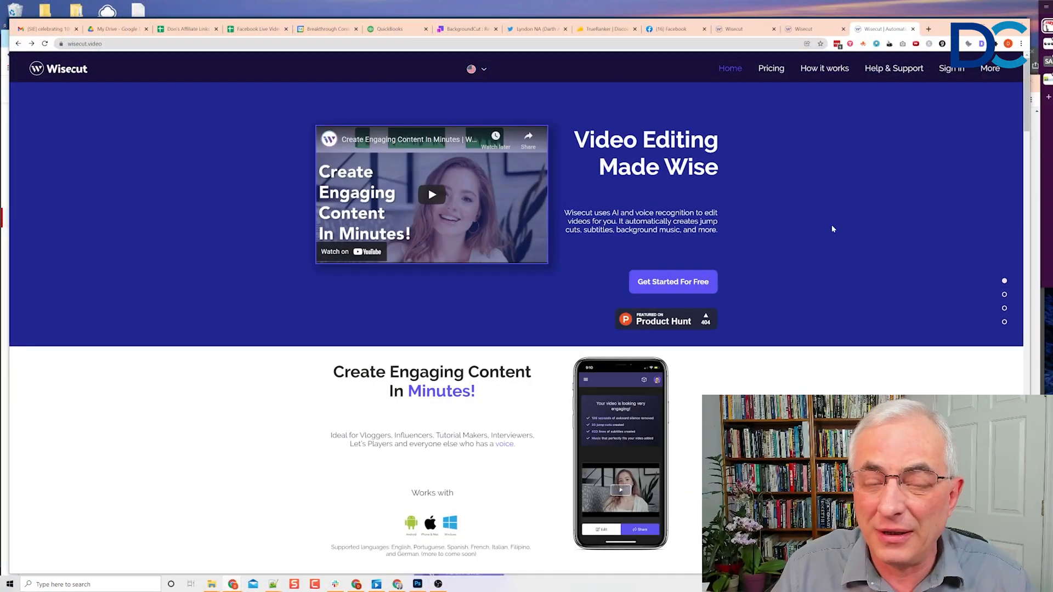